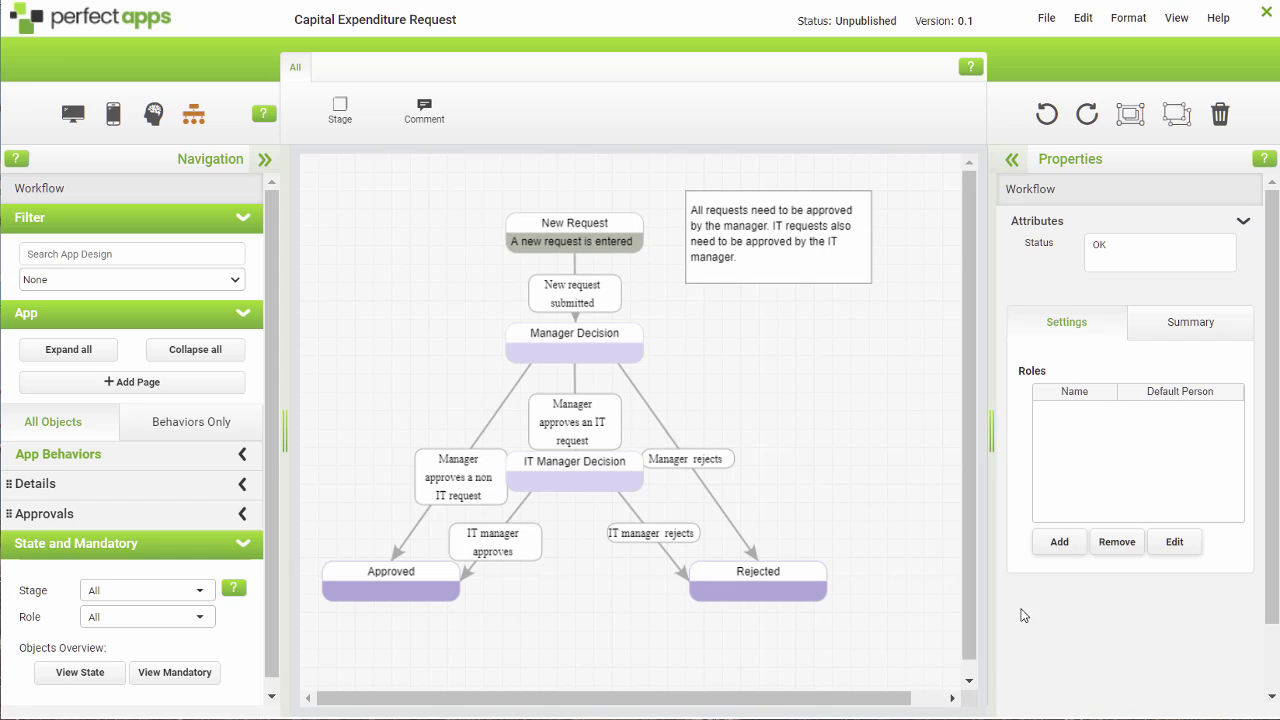
Add three new roles to the workflow's role list.
click(1055, 548)
click(1055, 548)
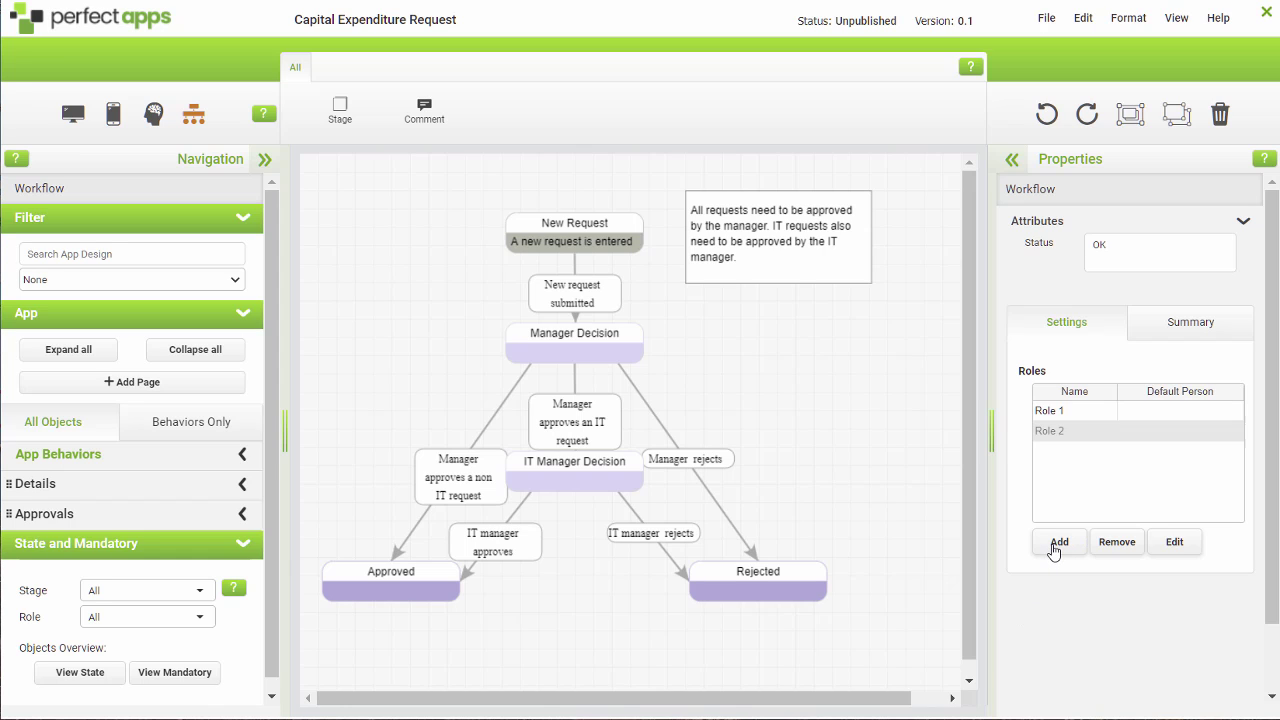
click(1055, 548)
Rename the first workflow role, Role 1, as Applicant.
double_click(1078, 413)
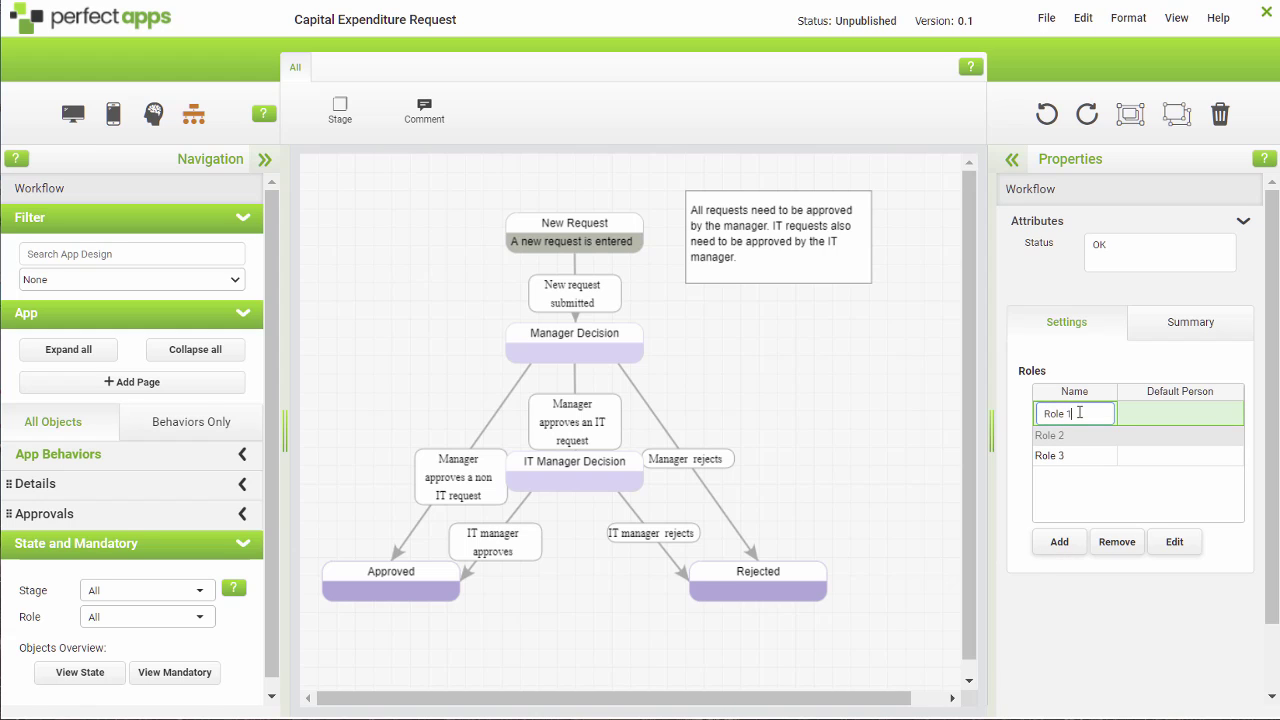
key(BackSpace)
key(BackSpace)
key(BackSpace)
key(BackSpace)
key(BackSpace)
text(Applican)
Rename the second workflow role, Role 2, as Manager.
click(1079, 436)
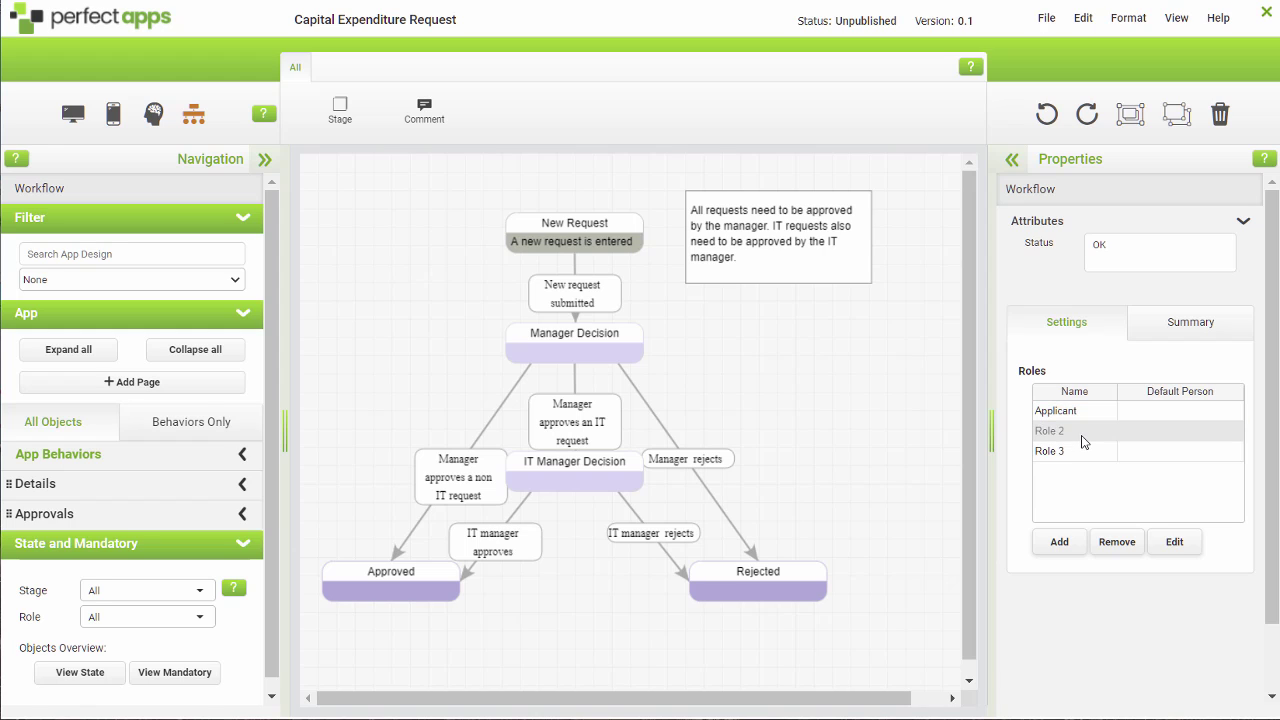
click(1083, 434)
key(BackSpace)
key(BackSpace)
key(BackSpace)
key(BackSpace)
key(BackSpace)
key(BackSpace)
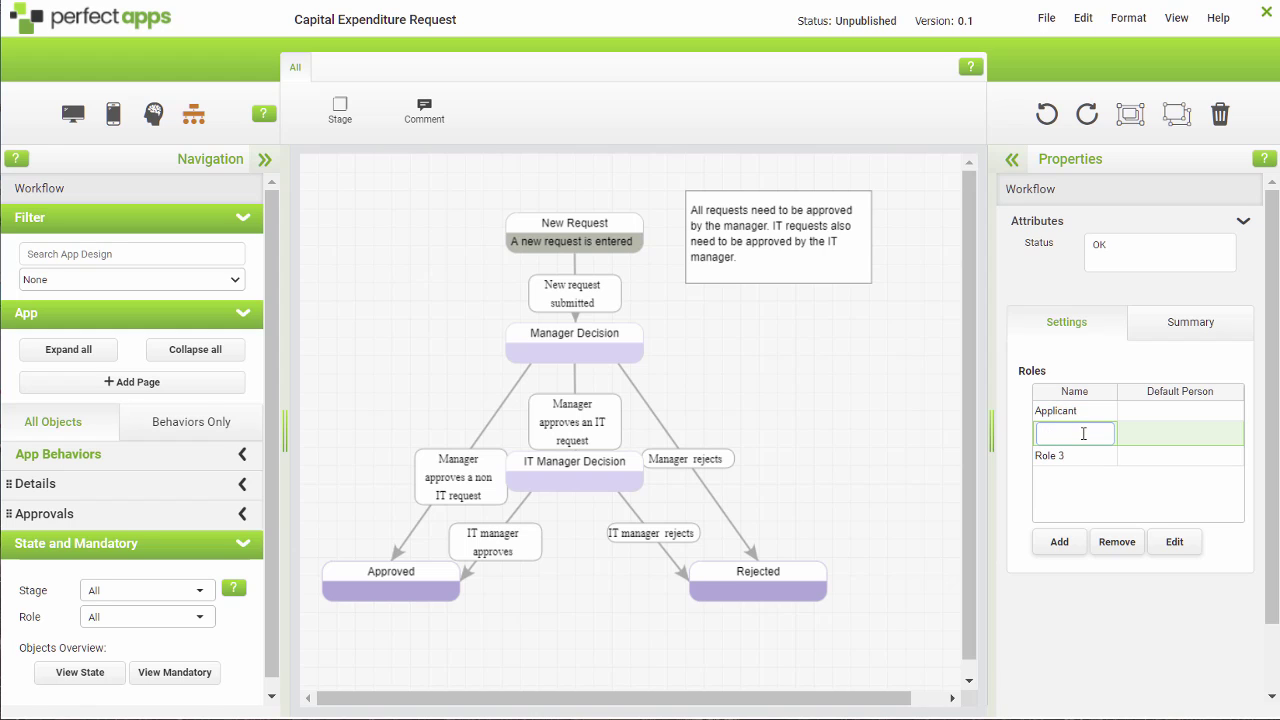
text(Manager)
Rename the third workflow role, Role 3, as IT Manager.
click(1087, 455)
click(1087, 452)
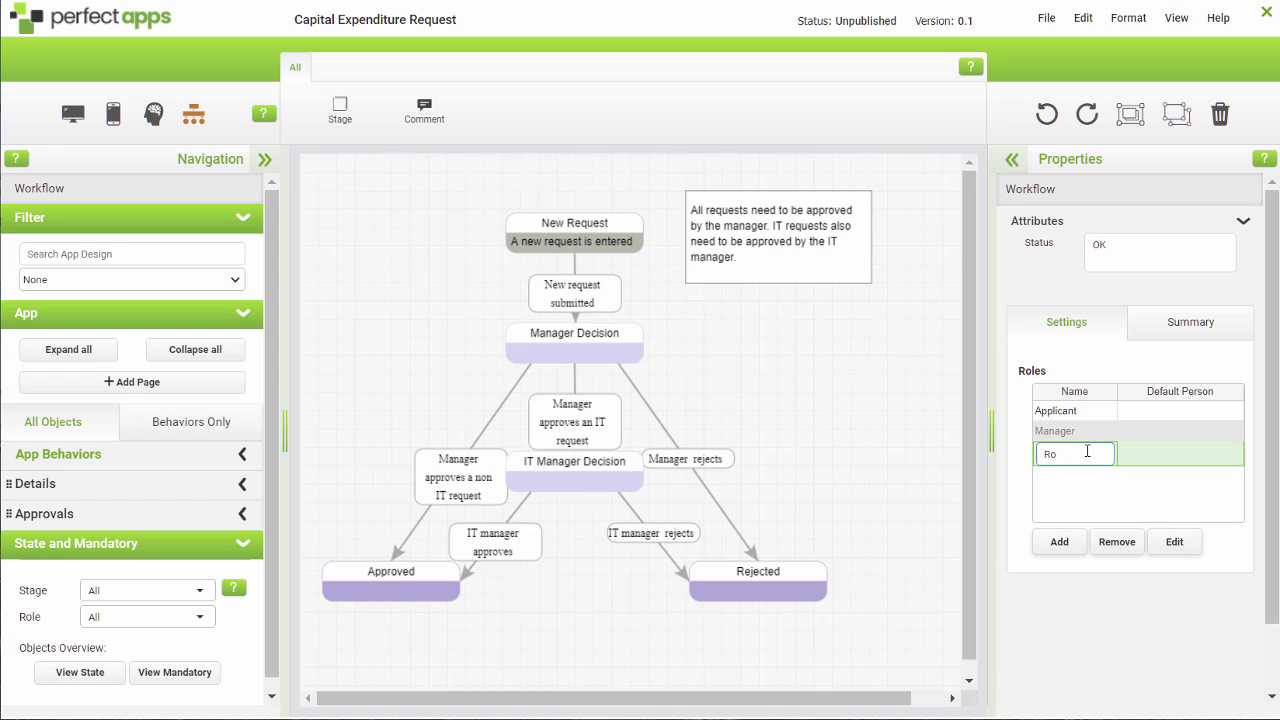
key(BackSpace)
key(BackSpace)
text(IT Manager)
click(855, 484)
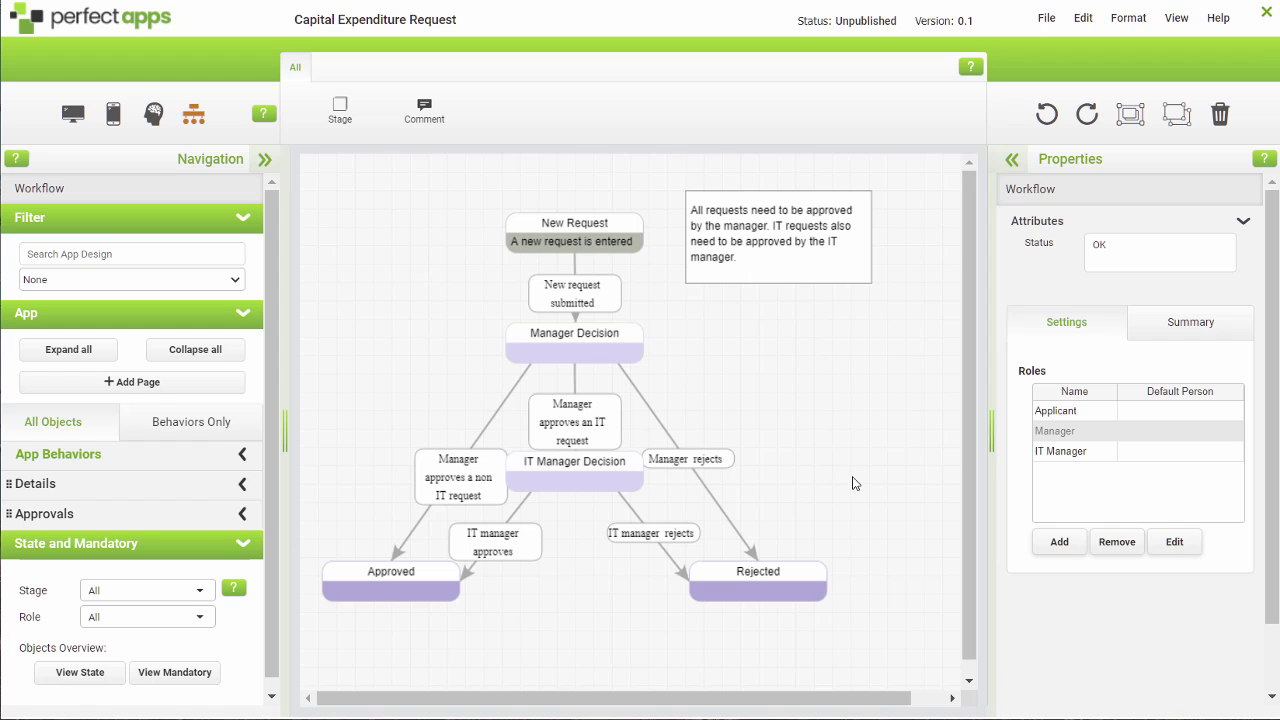
Set the Applicant role's default person to an email taken from the Requester - Email field on the Details page.
click(72, 113)
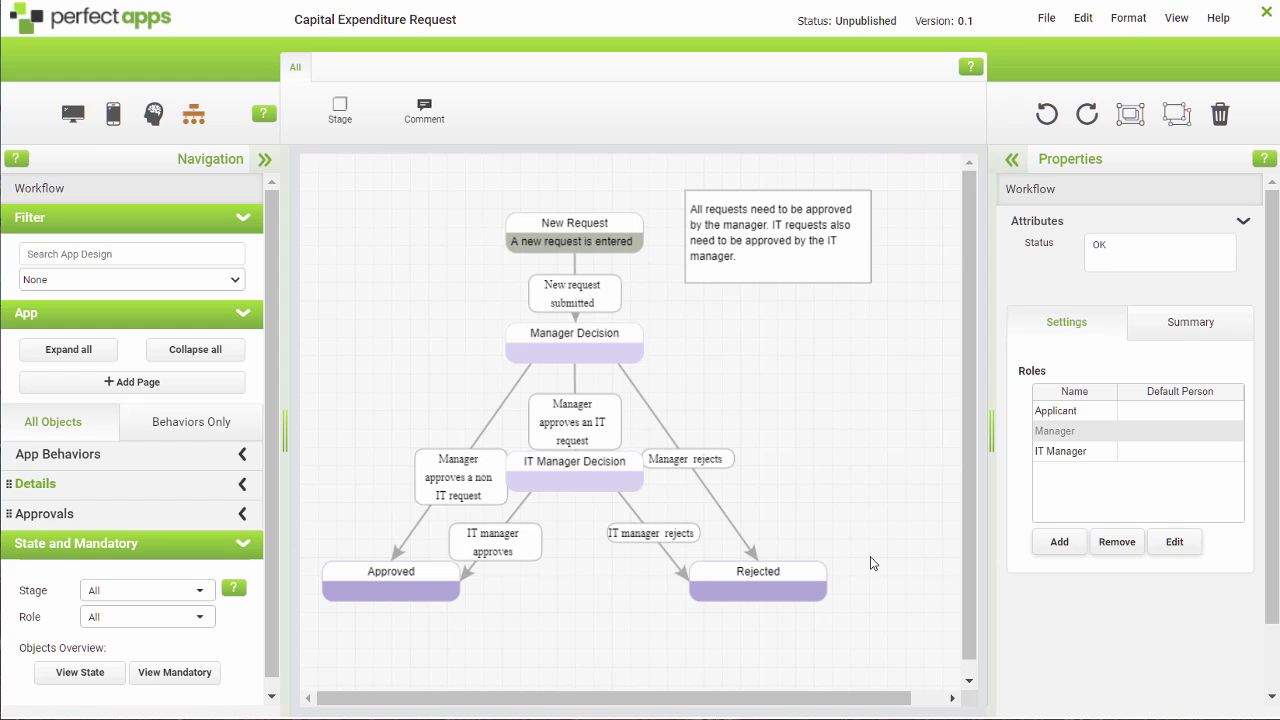
click(1145, 412)
click(1171, 542)
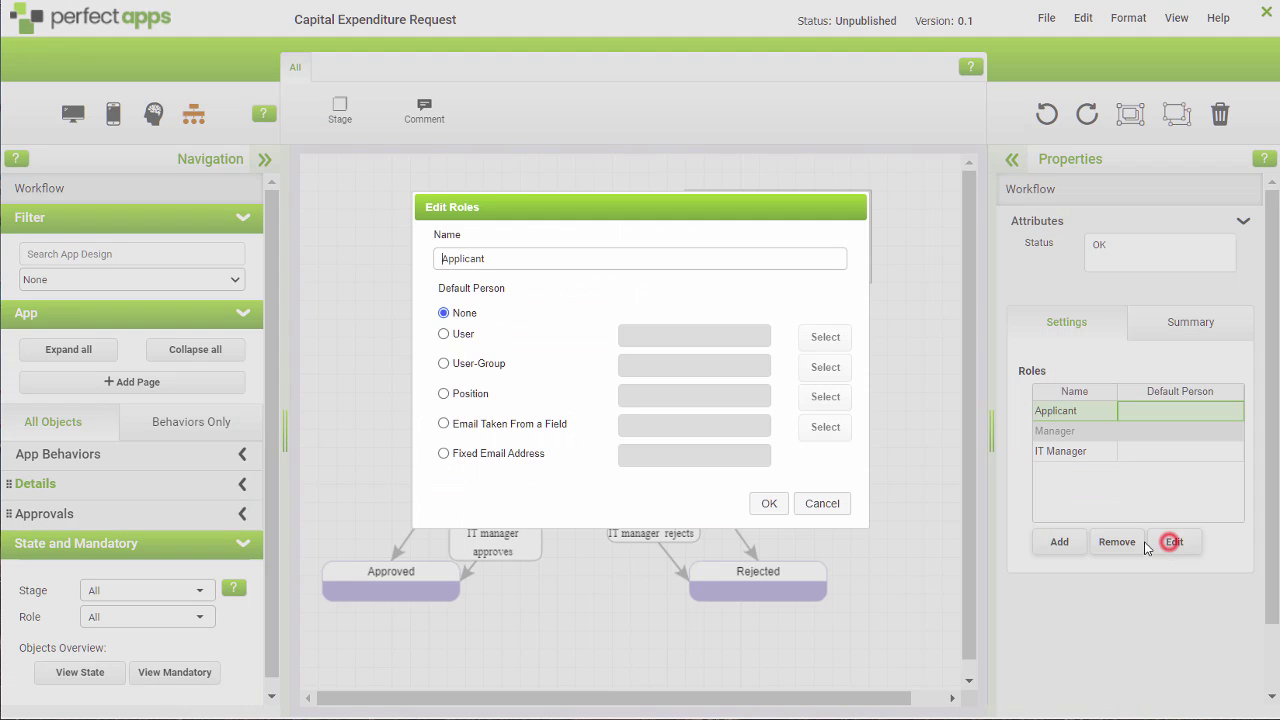
click(443, 423)
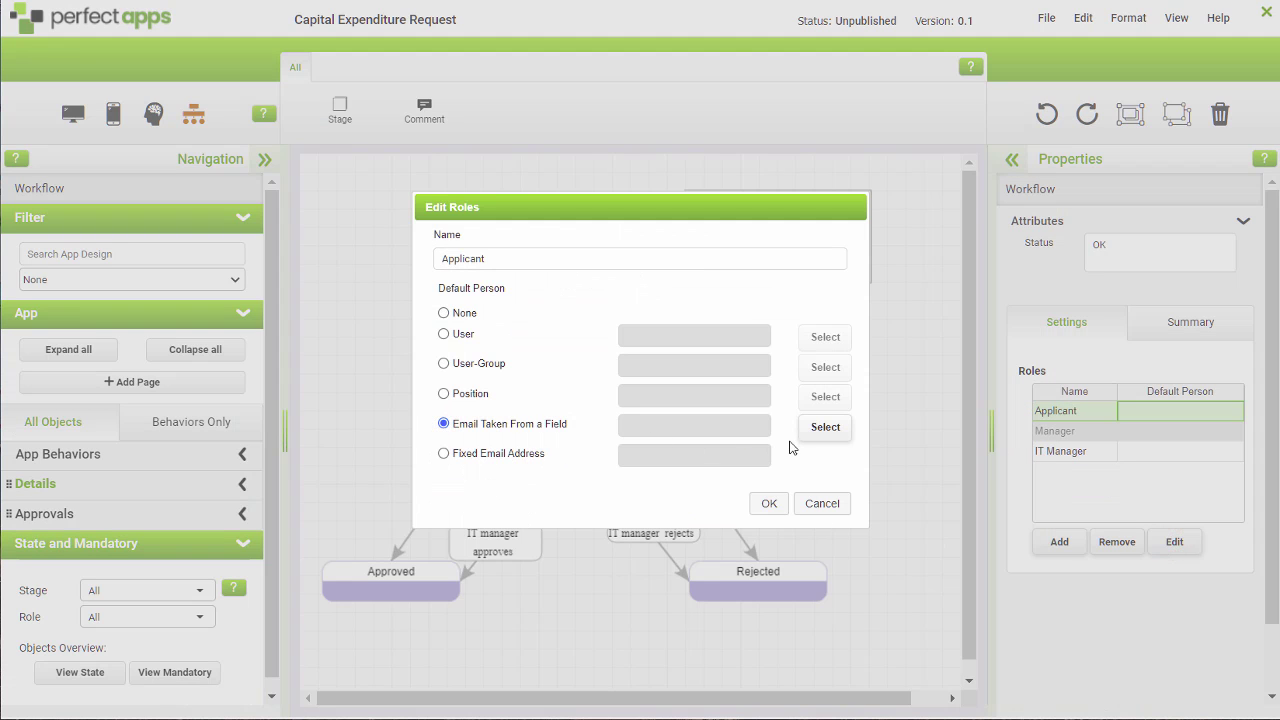
click(825, 427)
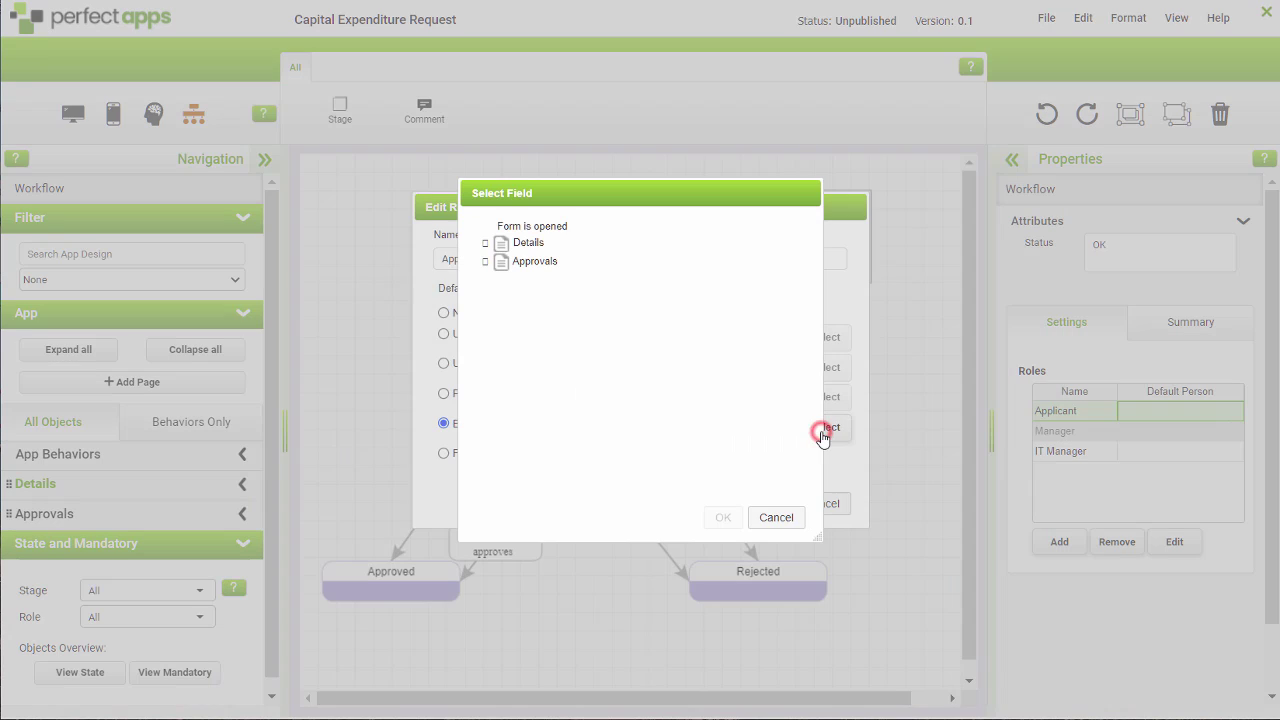
click(486, 243)
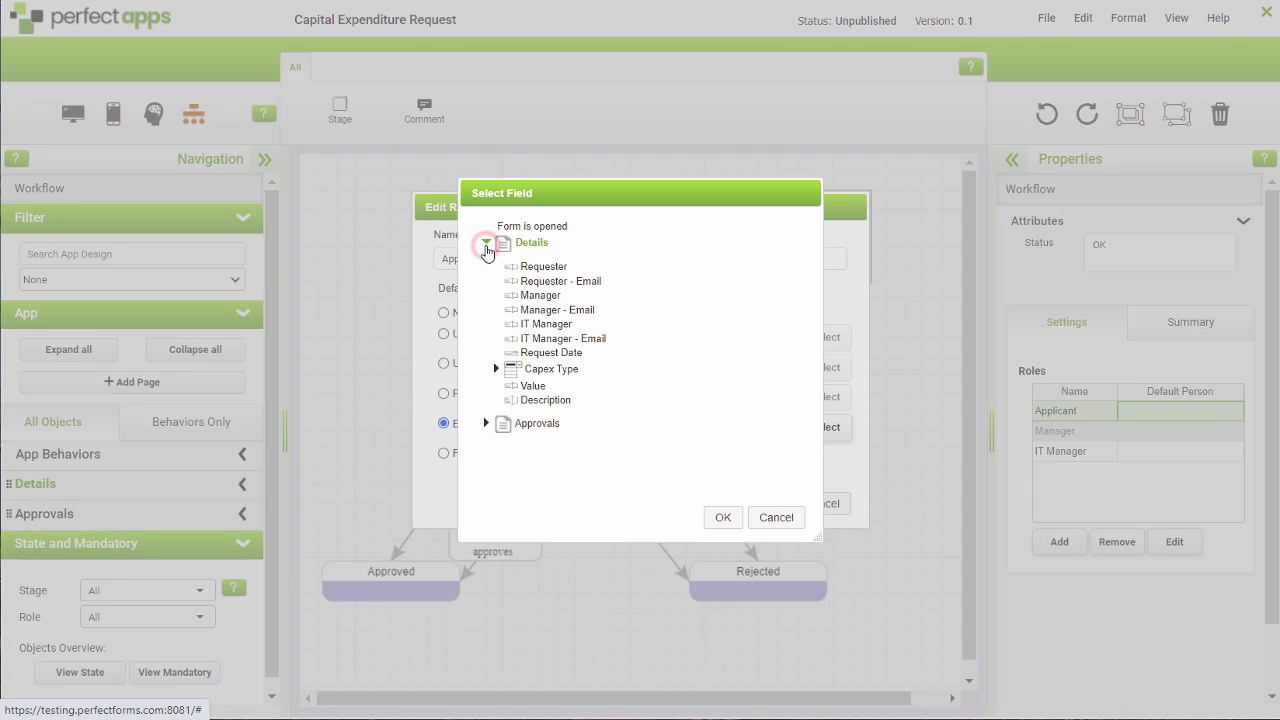
click(540, 281)
click(722, 517)
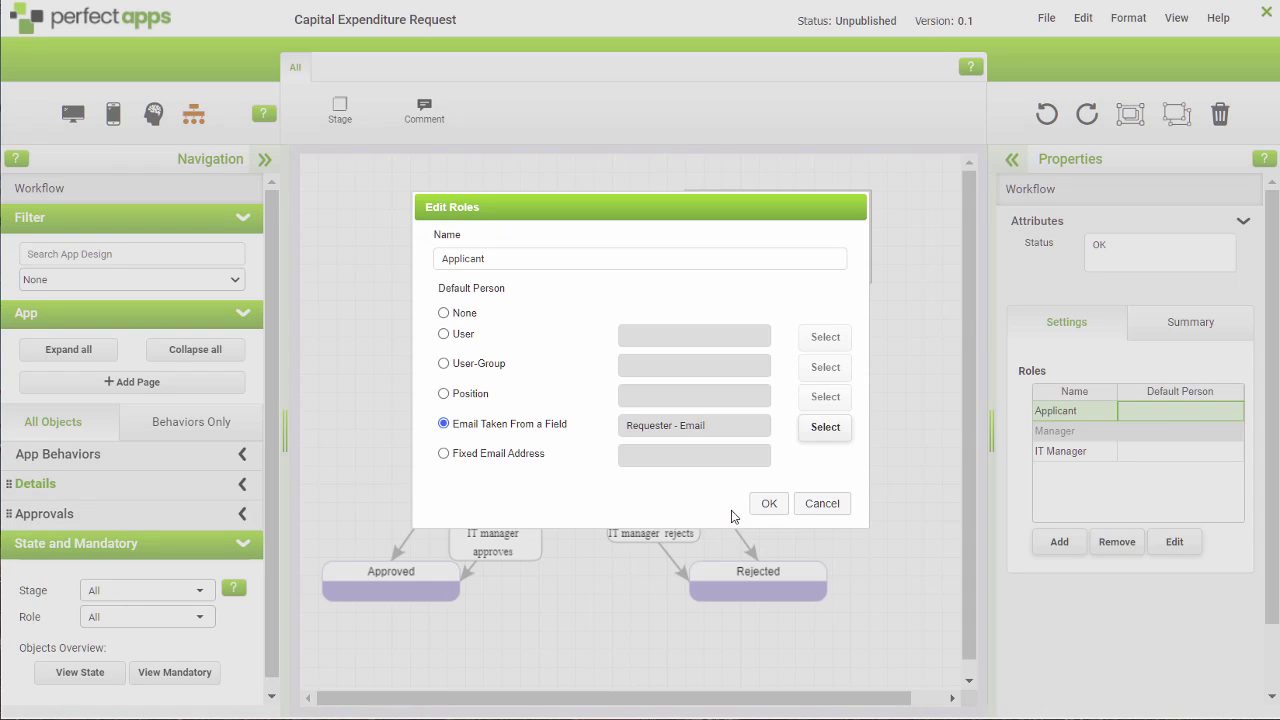
click(766, 503)
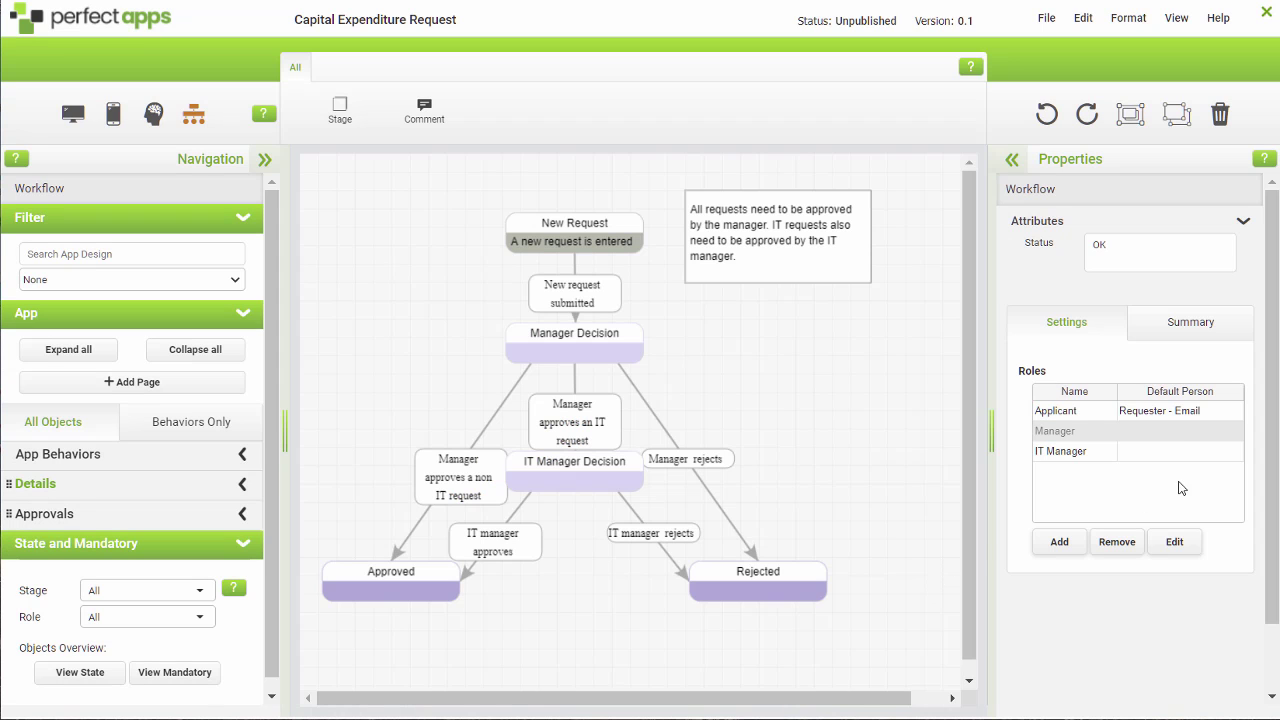
Set the Manager role's default person to an email taken from the Manager - Email field on the Details page.
click(1170, 430)
click(1175, 543)
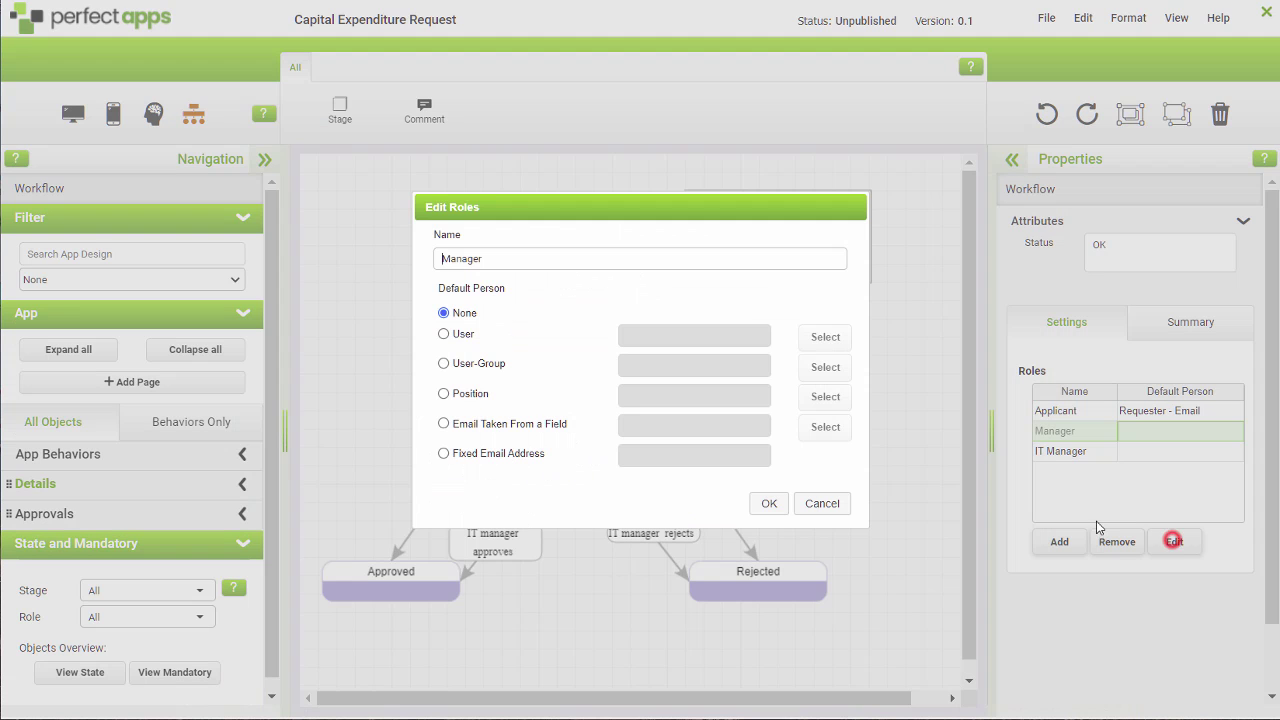
click(444, 424)
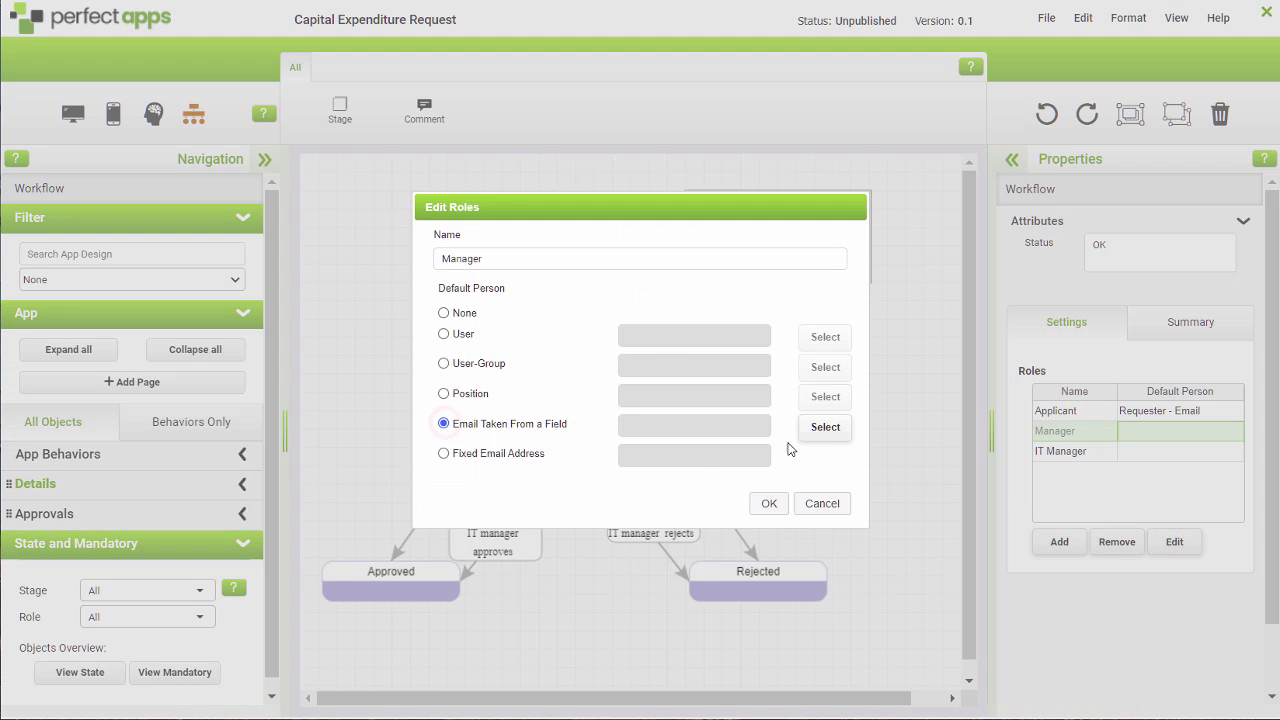
click(824, 428)
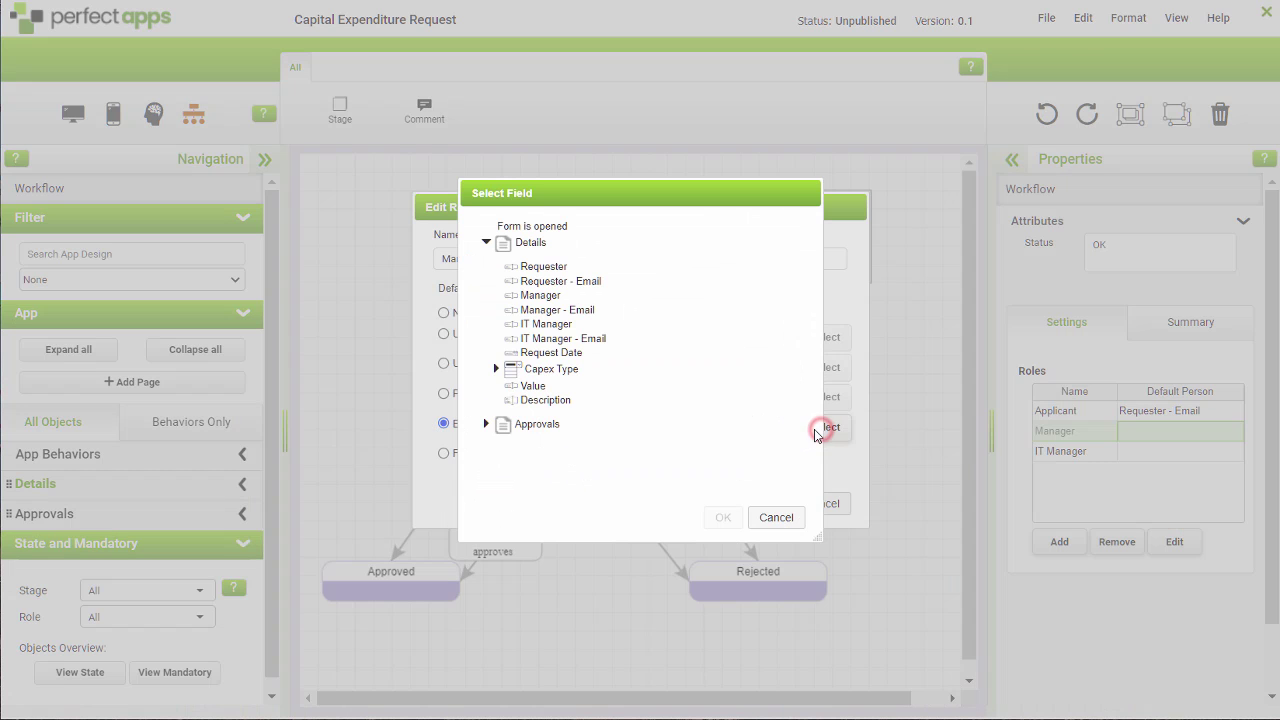
click(560, 311)
click(720, 518)
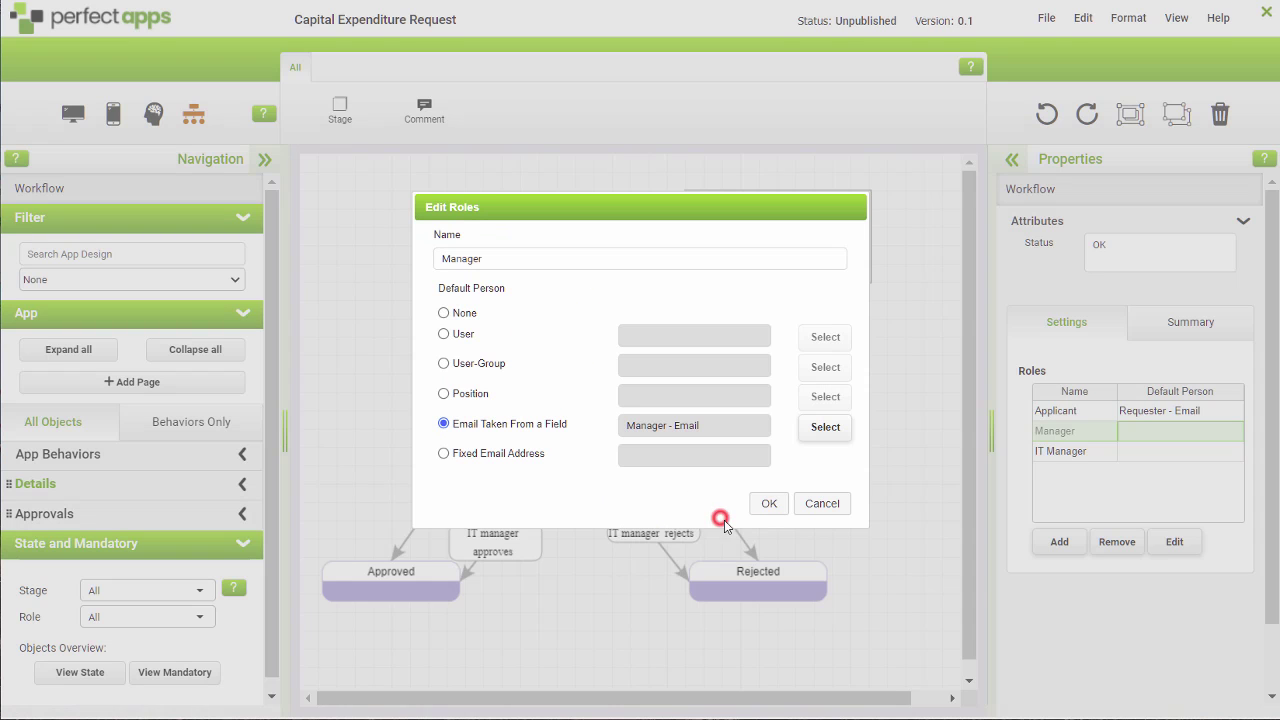
click(769, 503)
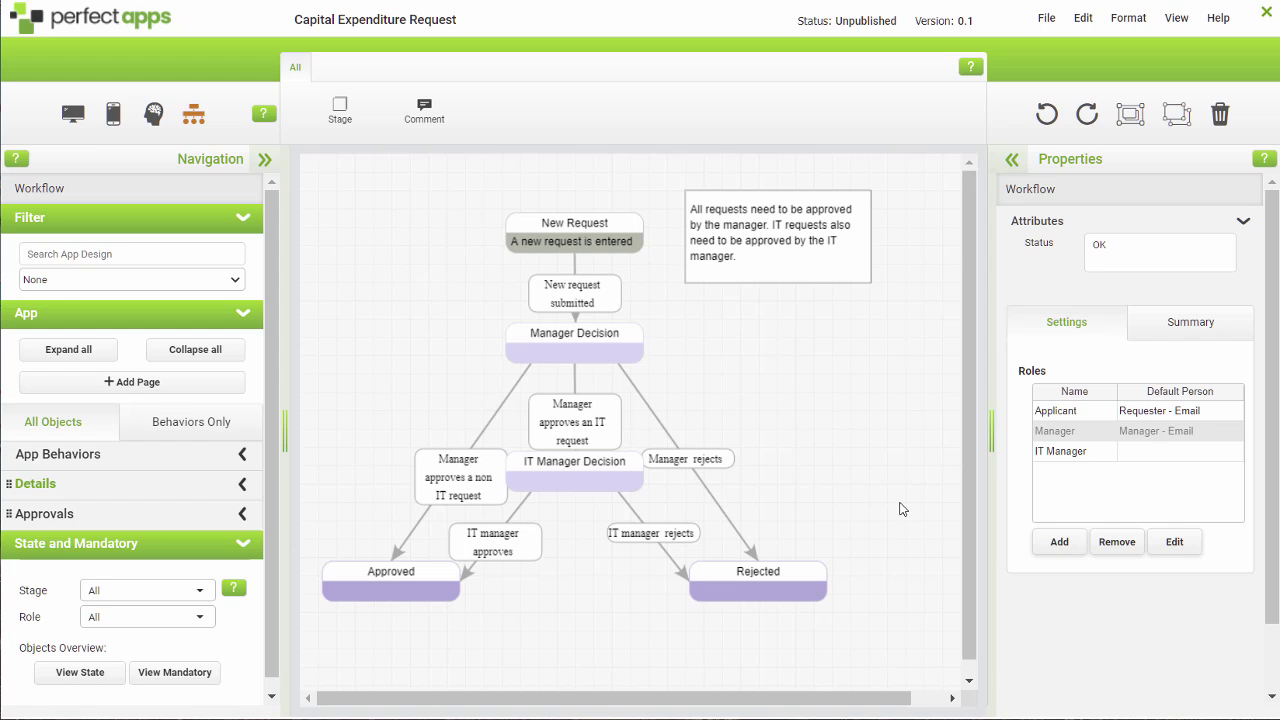
Open the IT Manager role's settings for editing.
click(1179, 455)
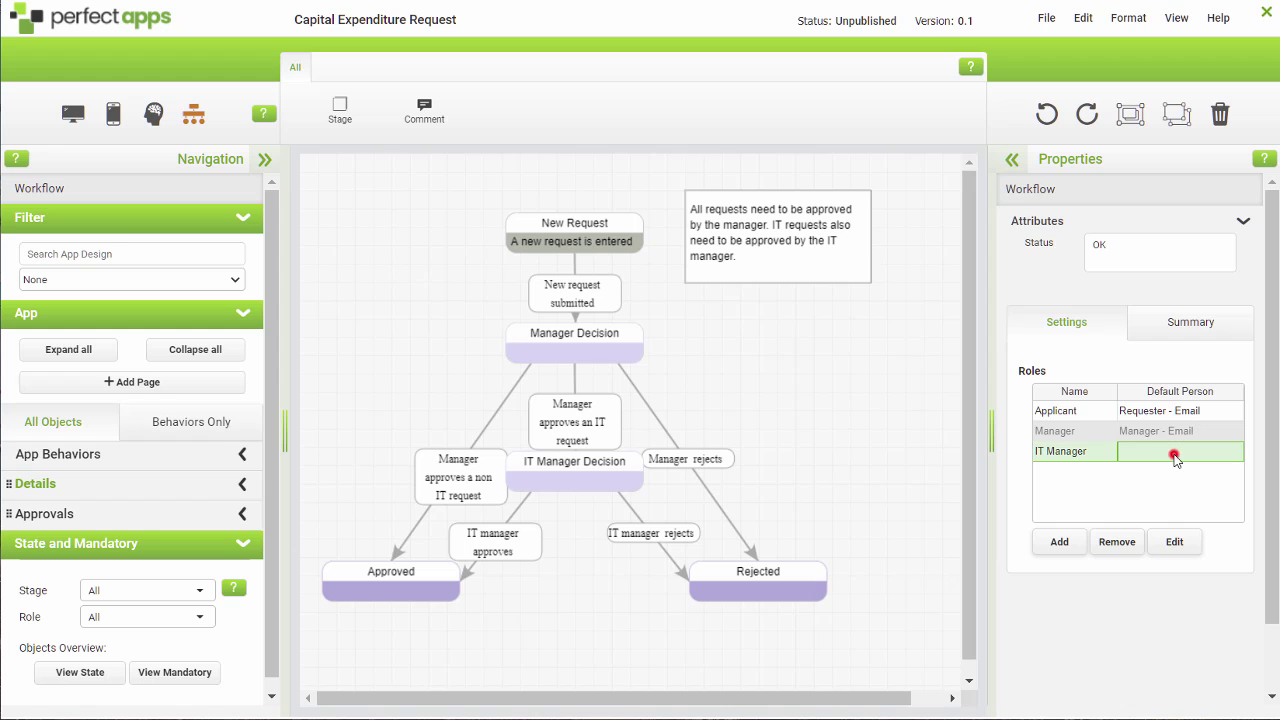
click(1175, 543)
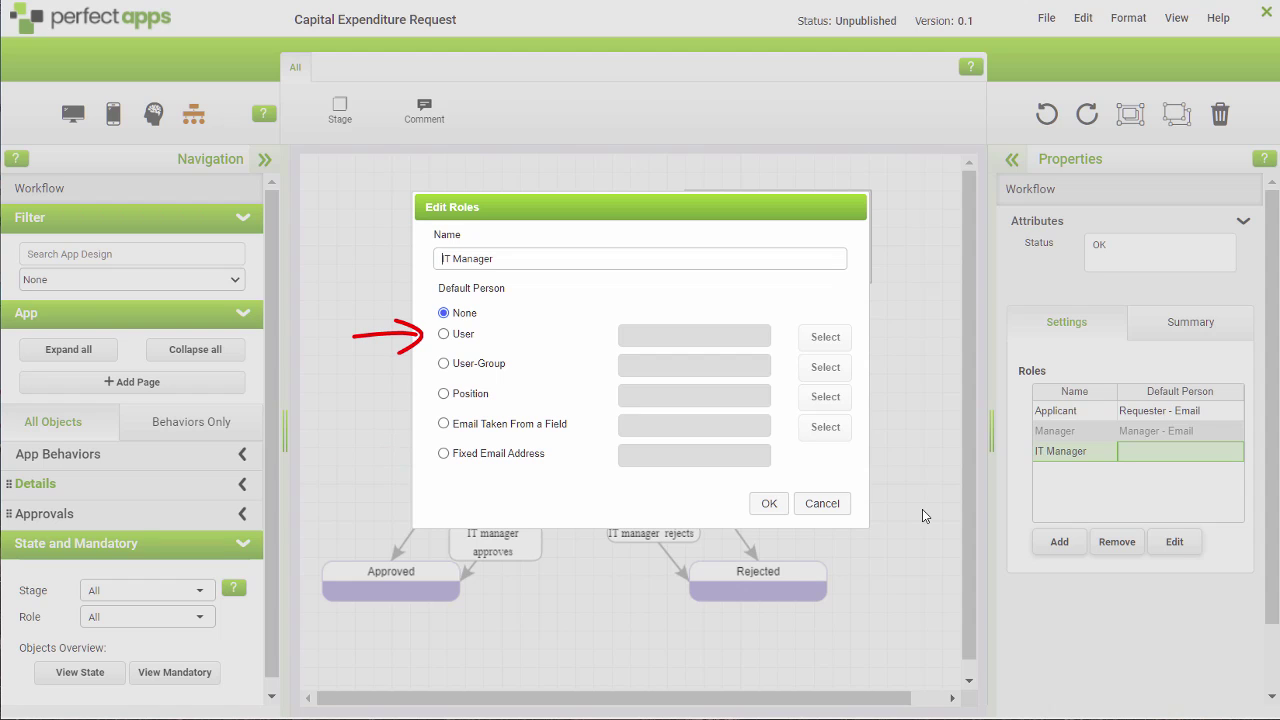
Assign a specific user as the IT Manager role's default person, choosing the fourth user in the selection list.
click(444, 334)
click(822, 338)
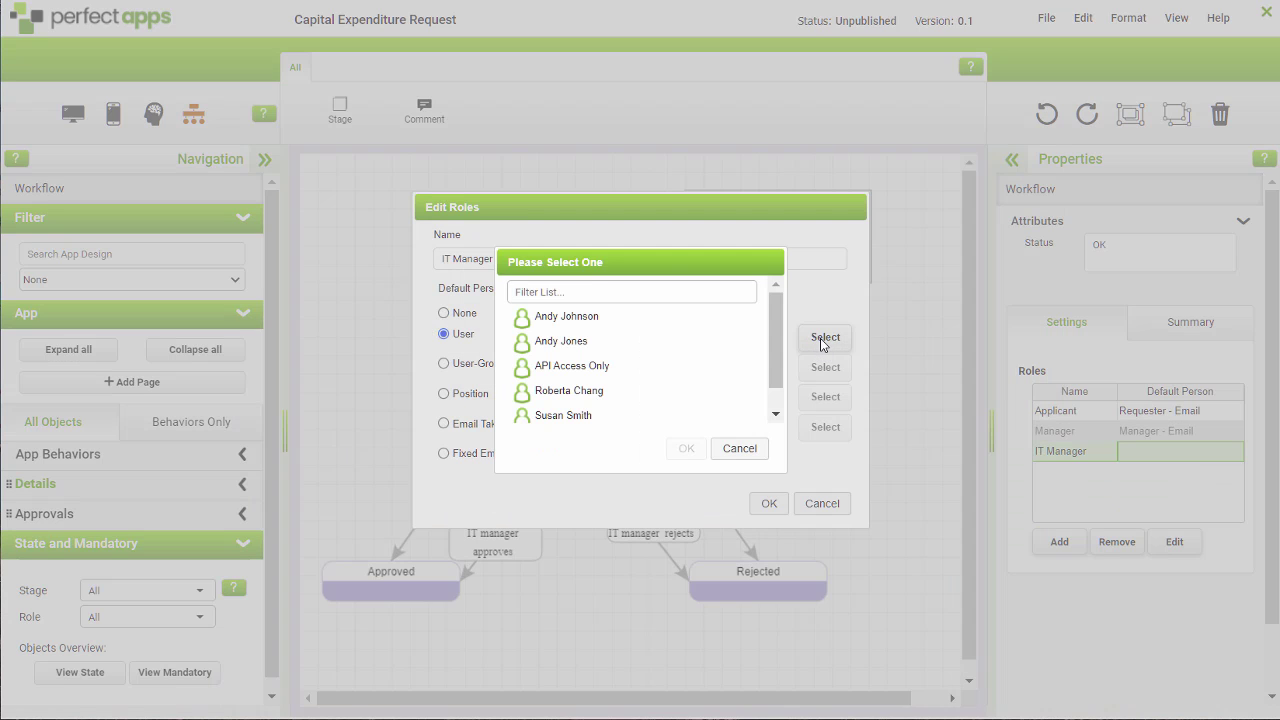
click(562, 391)
click(682, 447)
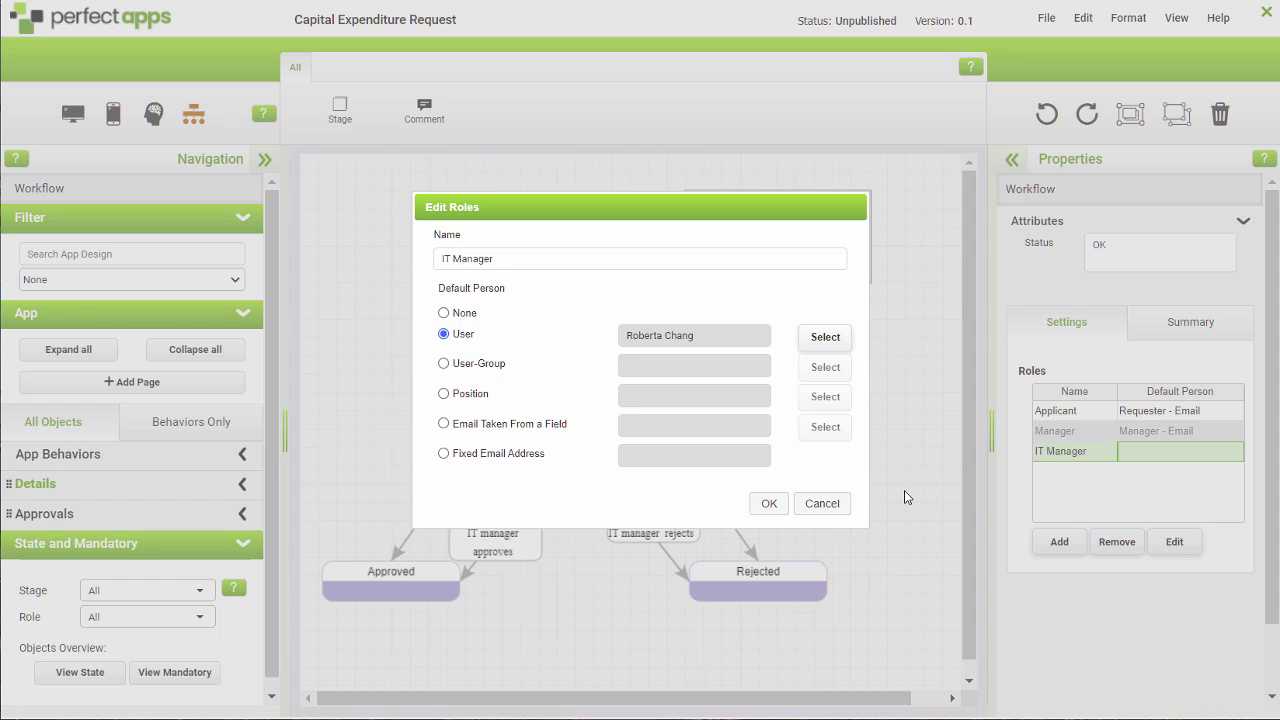
Base the IT Manager role's default person on the IT Manager position and save the role.
click(443, 393)
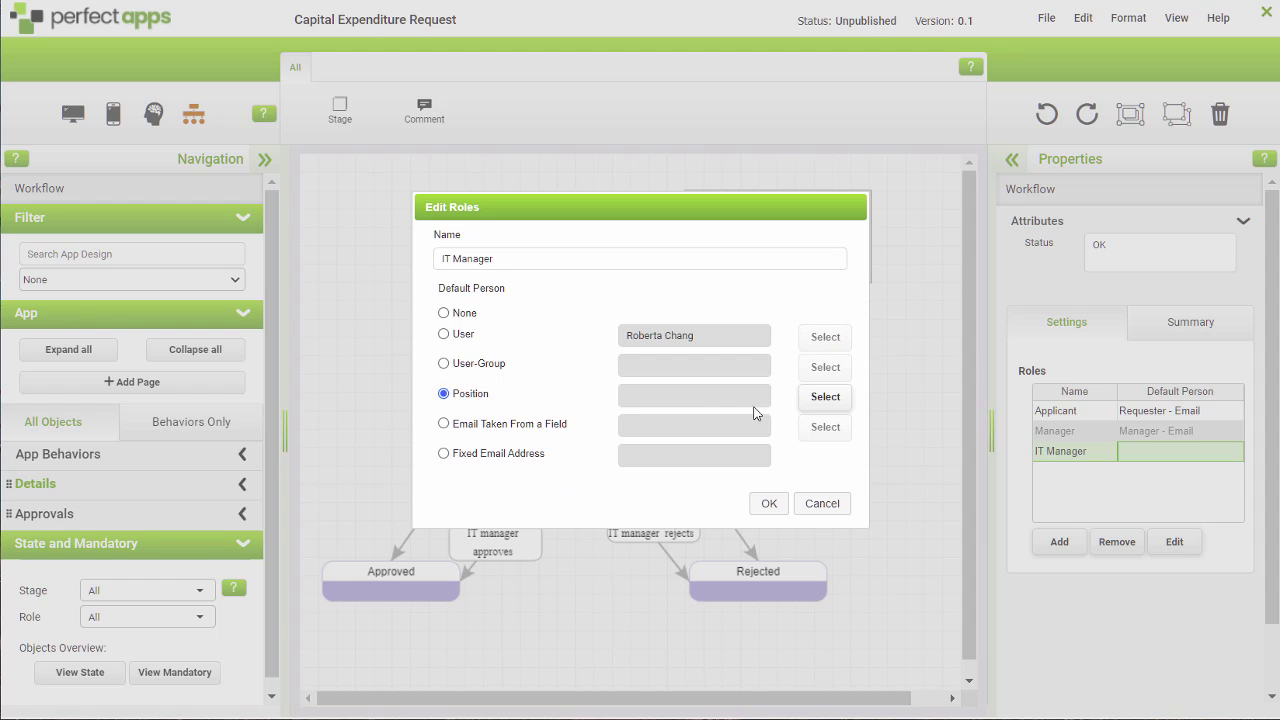
click(822, 399)
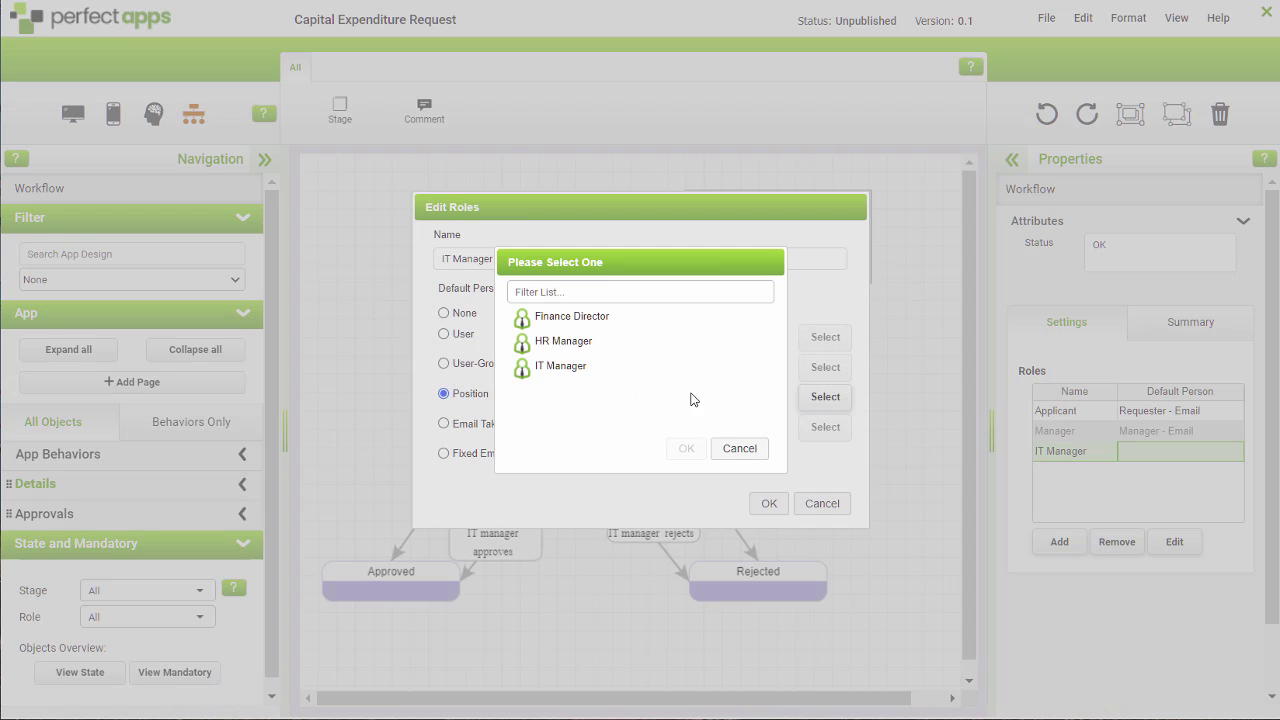
click(563, 366)
click(686, 448)
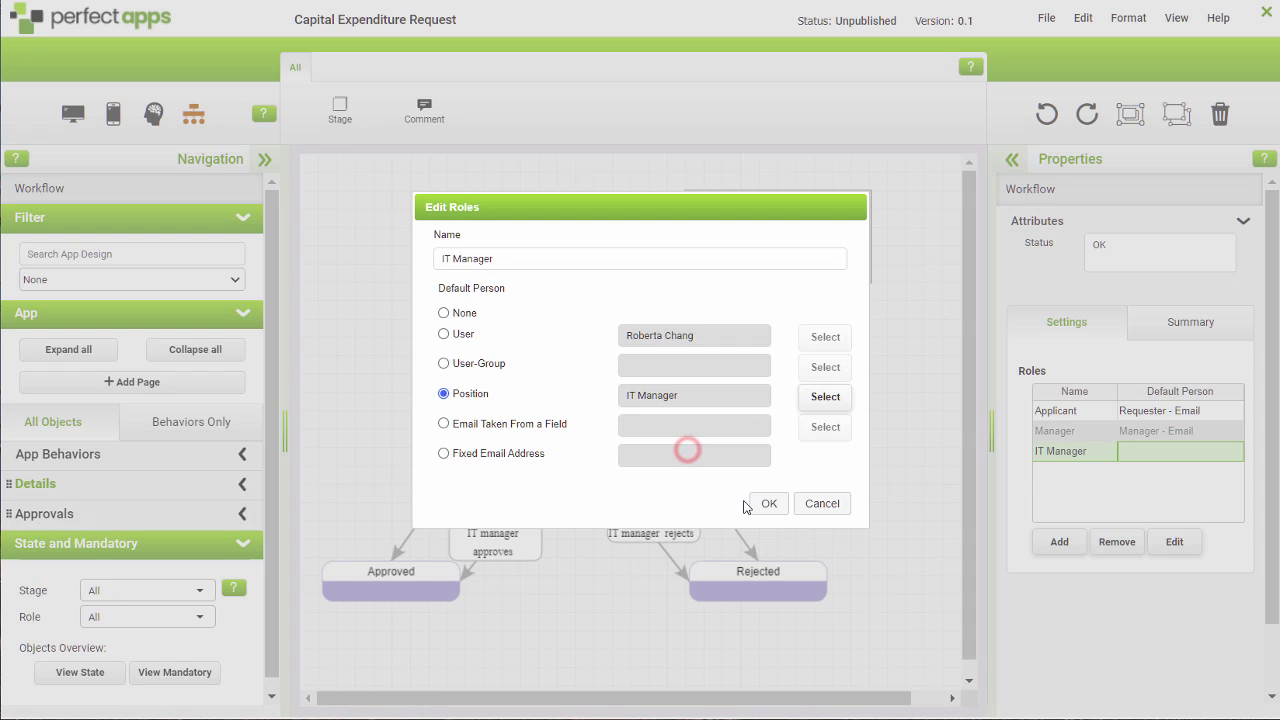
click(768, 504)
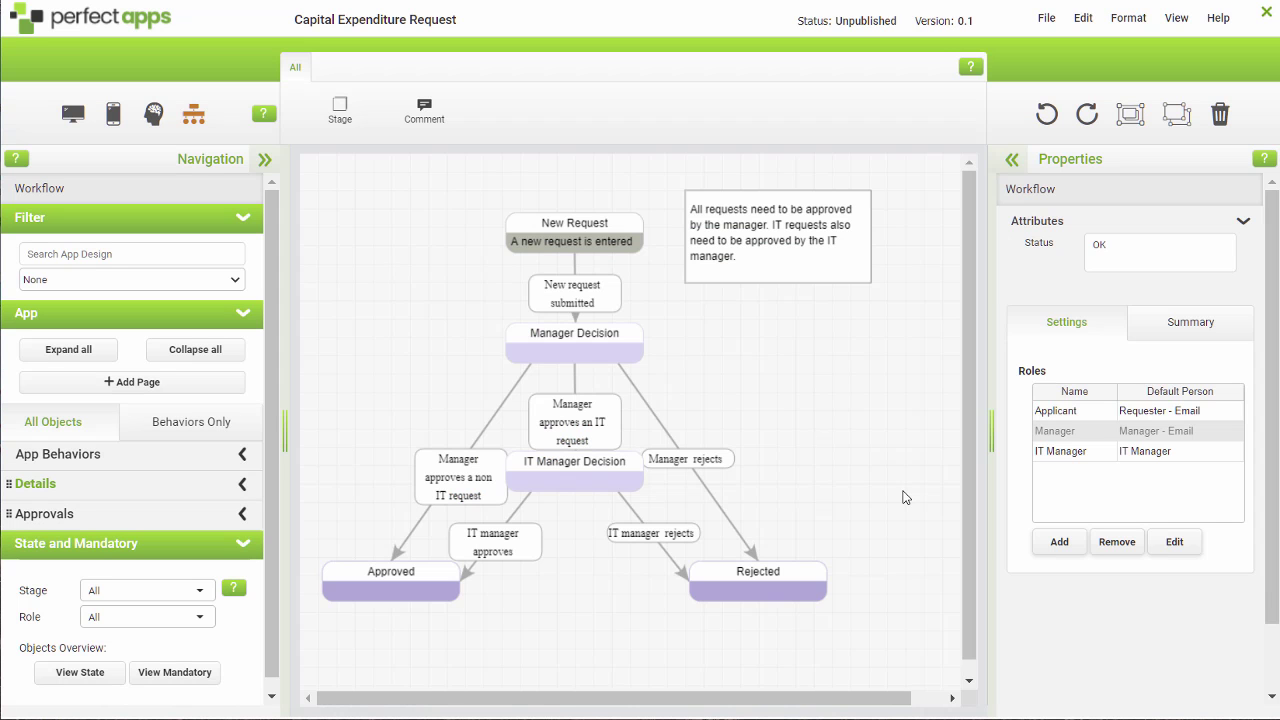